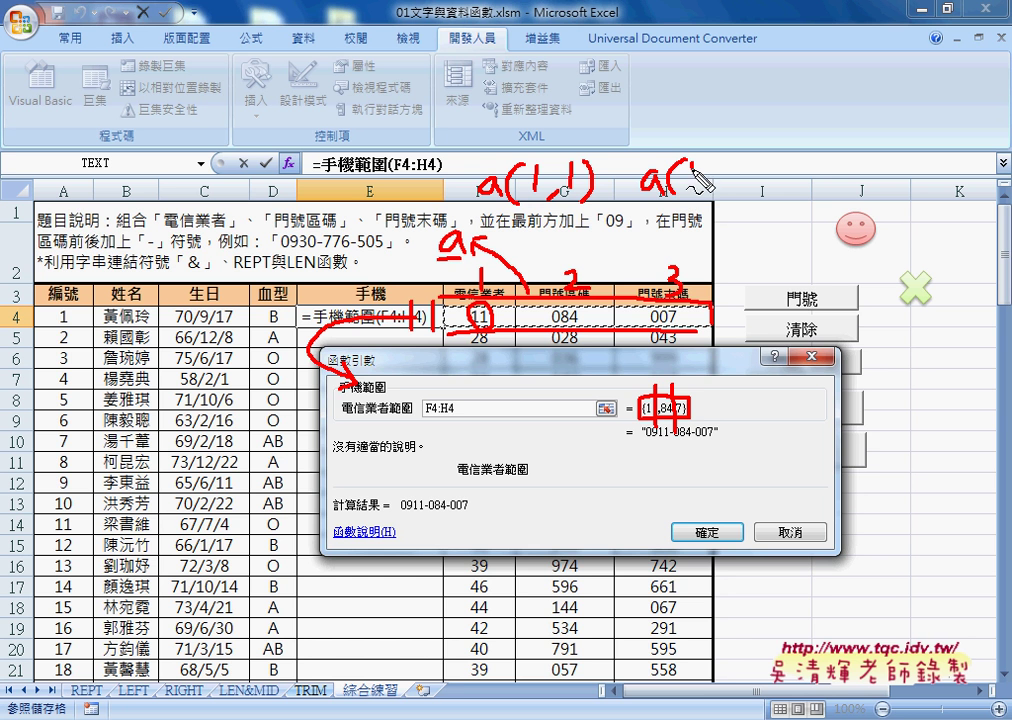
Clear the phone-number annotations, confirm =手機範圍(F4:H4) in E4 and fill it down column E.
mouse_move(684, 171)
mouse_down()
mouse_move(683, 195)
mouse_move(698, 201)
mouse_move(740, 192)
mouse_up()
mouse_move(803, 176)
mouse_down()
mouse_move(797, 188)
mouse_move(810, 198)
mouse_move(912, 208)
mouse_up()
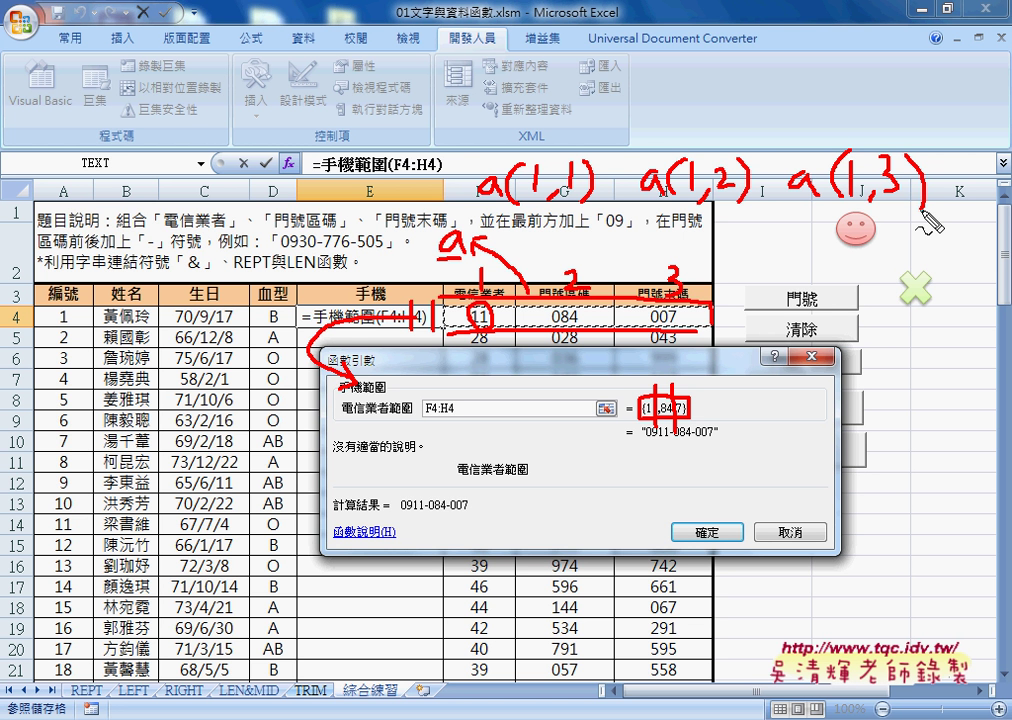
key(Escape)
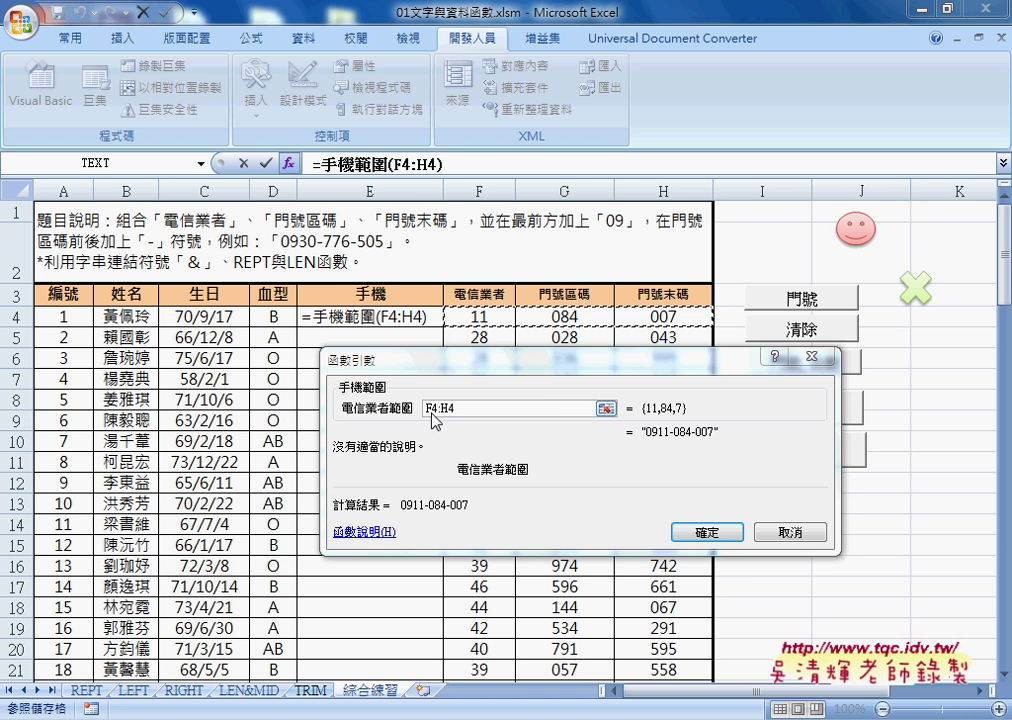
click(707, 532)
double_click(443, 326)
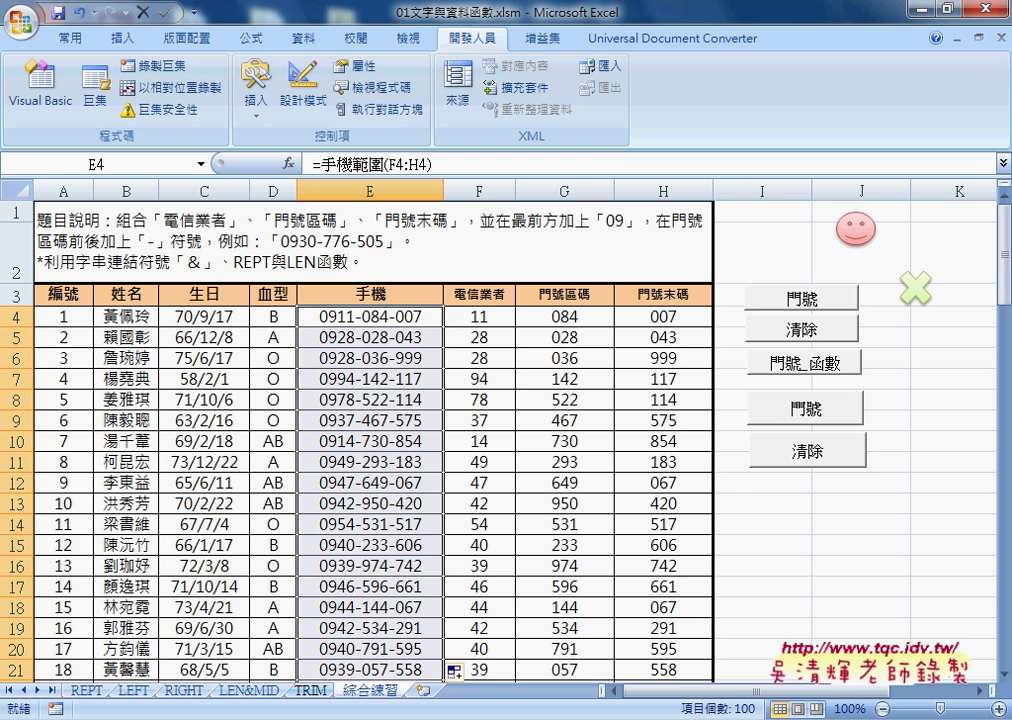
Copy the word 範圍 from the 手機範圍 function name in Module1.
click(378, 507)
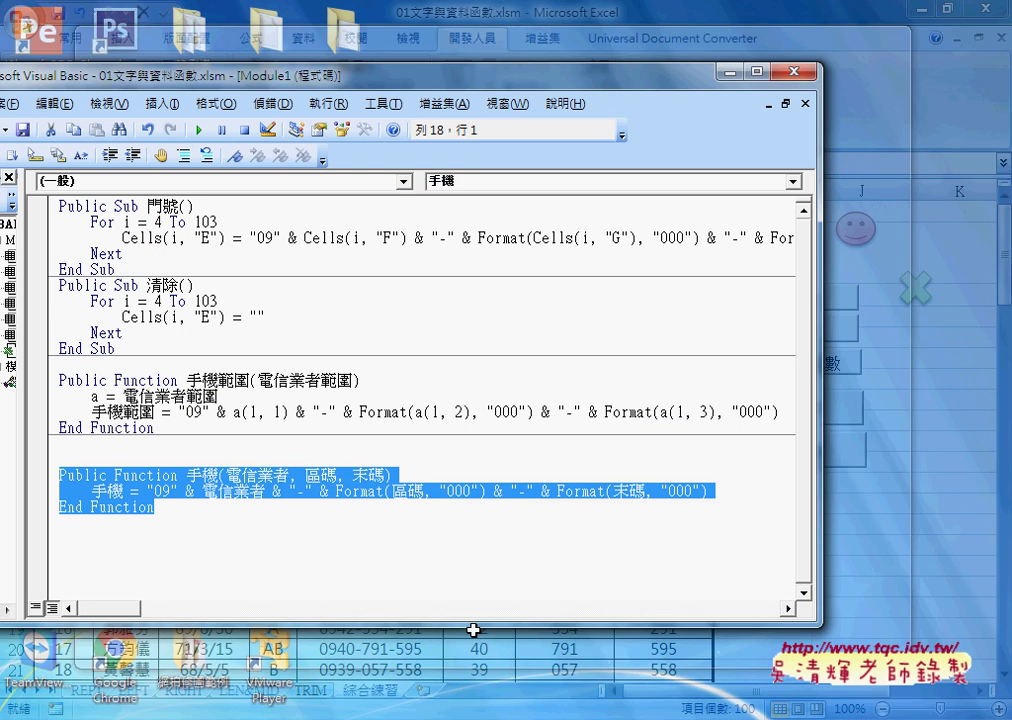
click(290, 476)
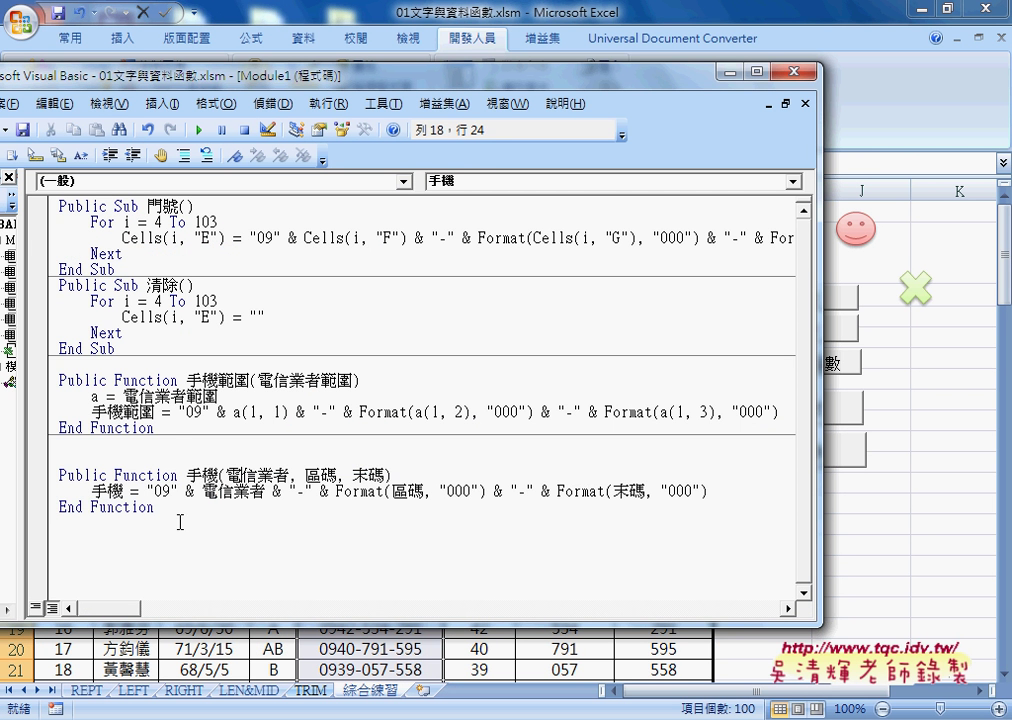
drag(156, 428, 57, 376)
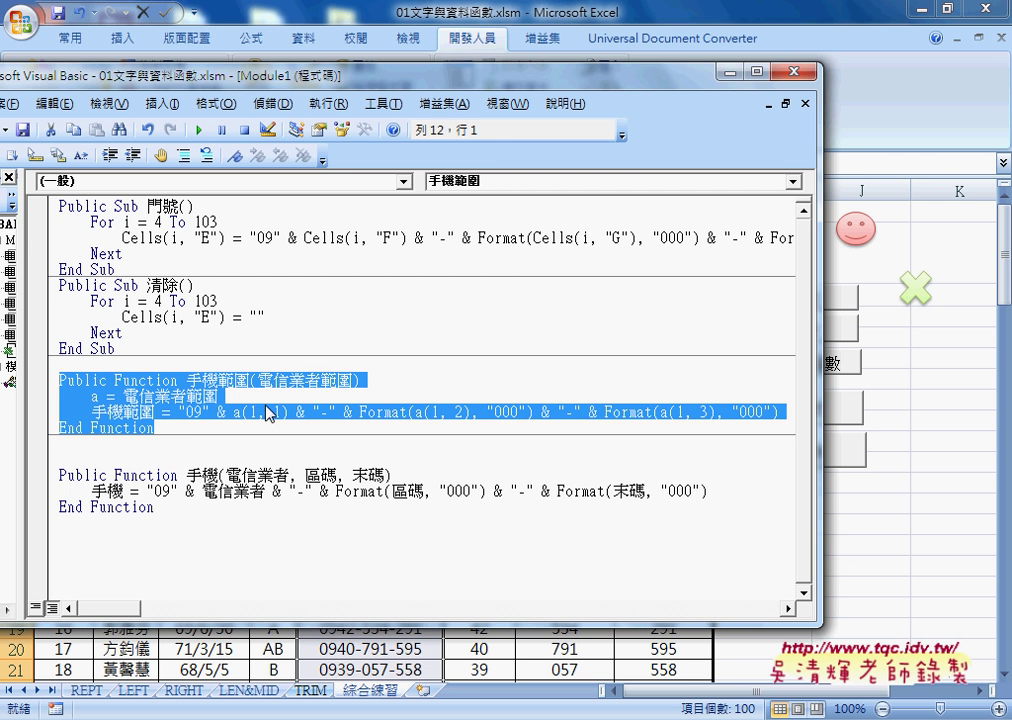
click(354, 380)
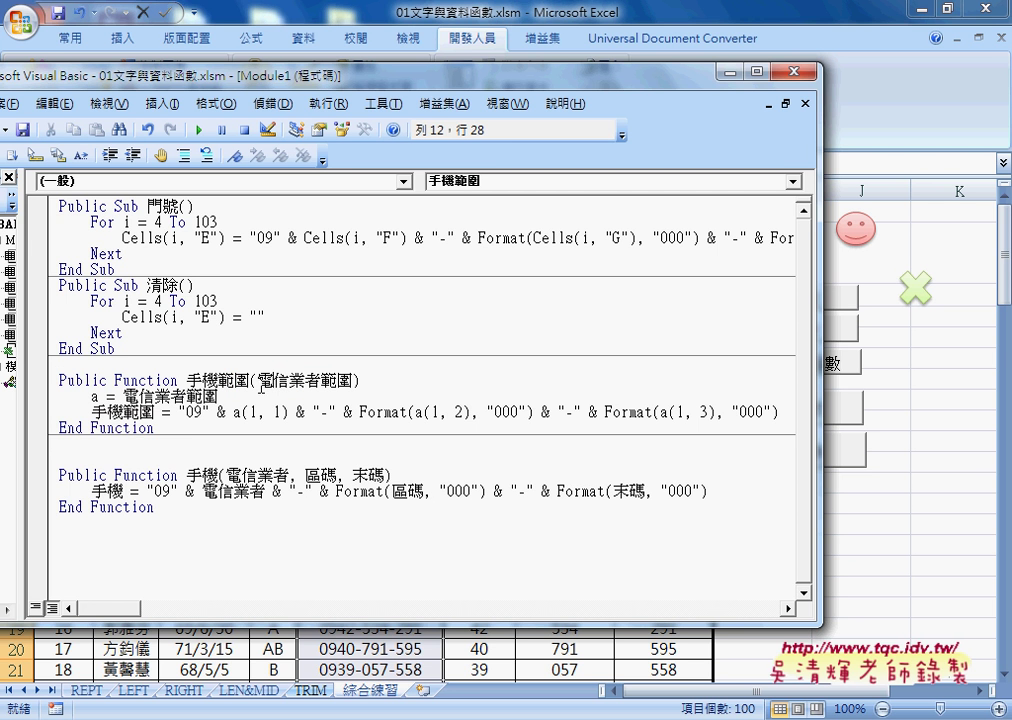
drag(218, 380, 250, 381)
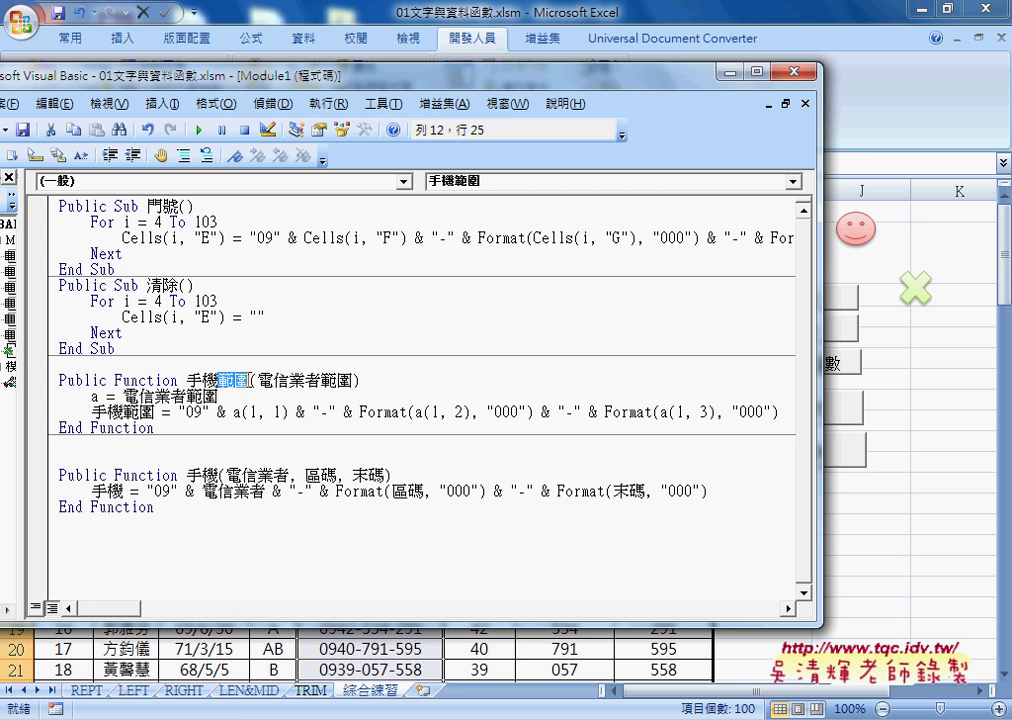
right_click(241, 382)
click(272, 418)
Delete the entire 手機範圍 function and its leftover blank lines.
drag(160, 428, 57, 381)
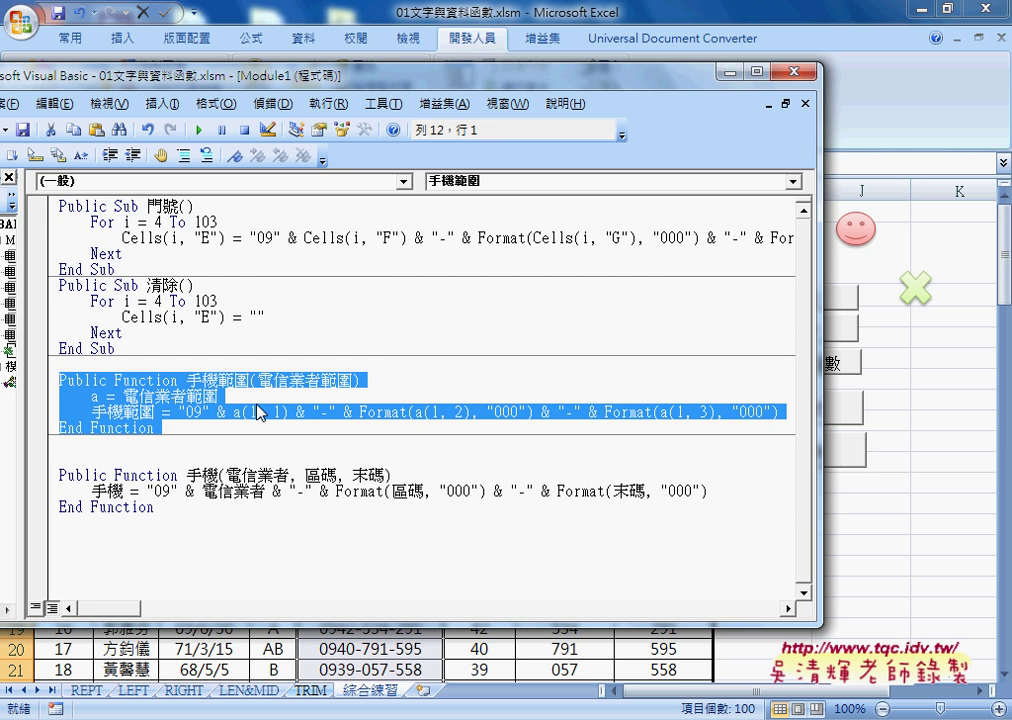
key(Delete)
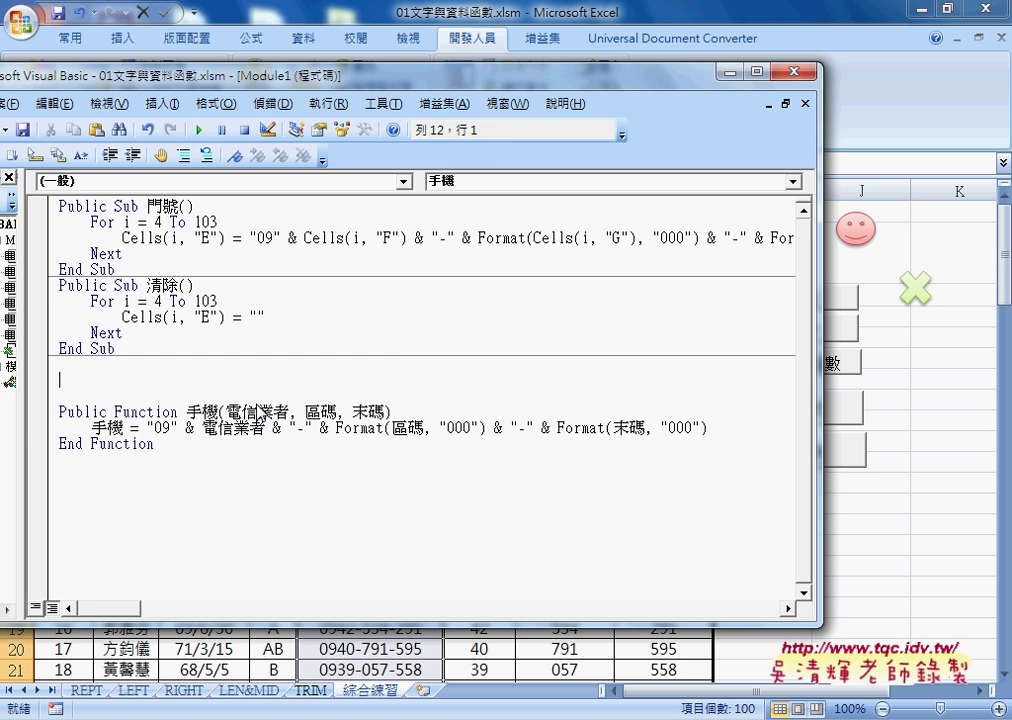
key(Delete)
key(Delete)
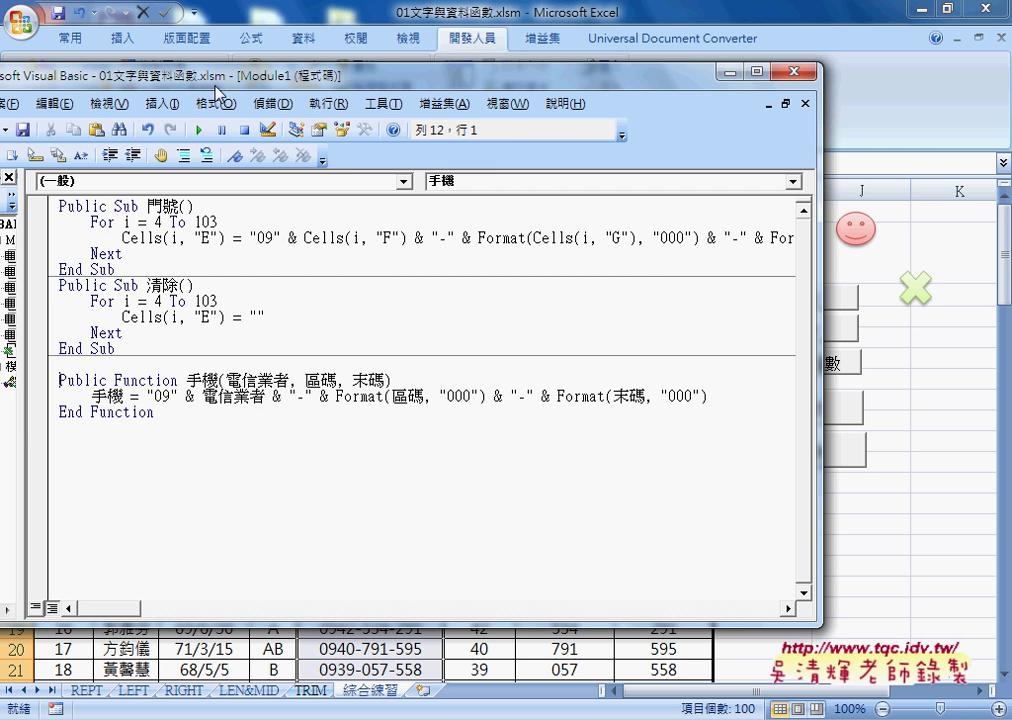
drag(227, 85, 323, 82)
Paste a duplicate of the 手機 function on the line below its End Function.
click(257, 99)
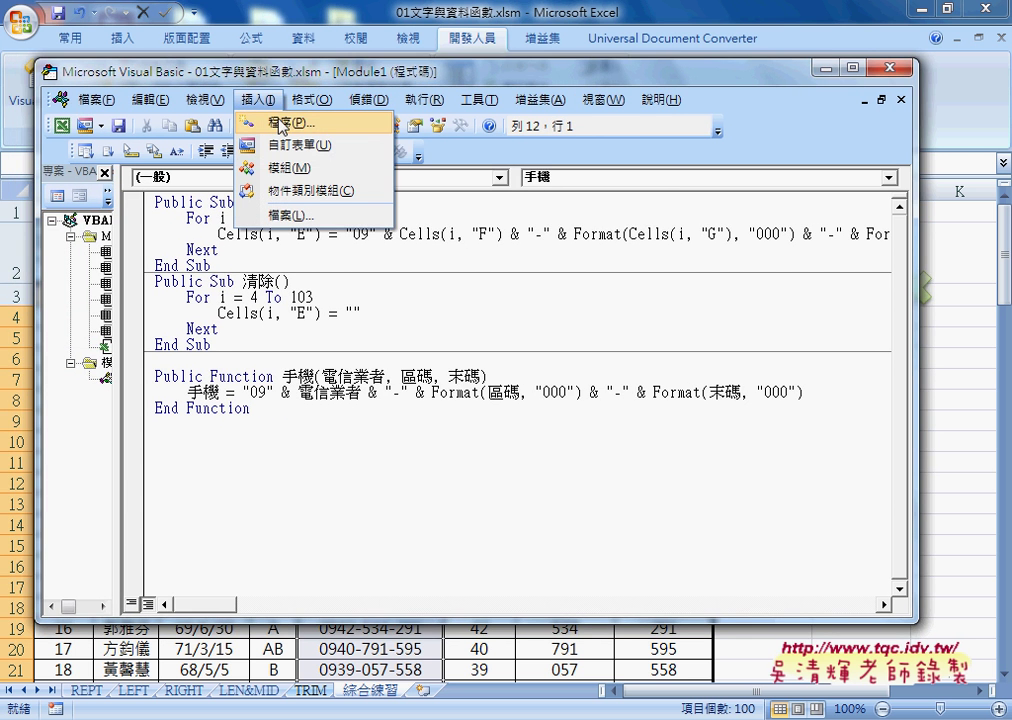
click(281, 124)
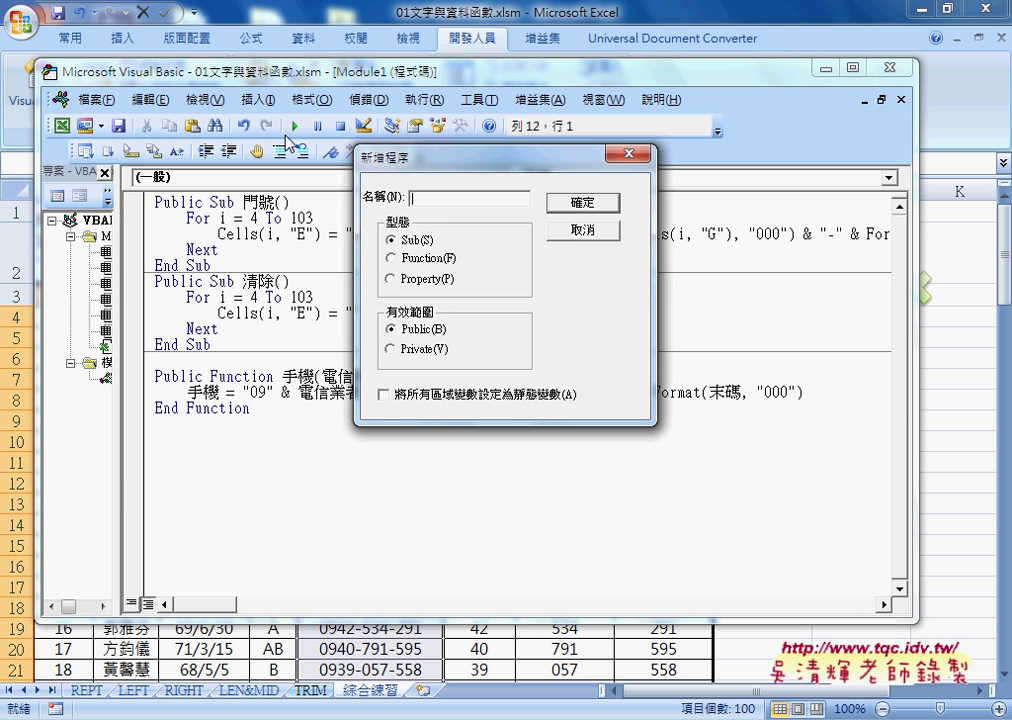
click(575, 232)
drag(252, 408, 151, 377)
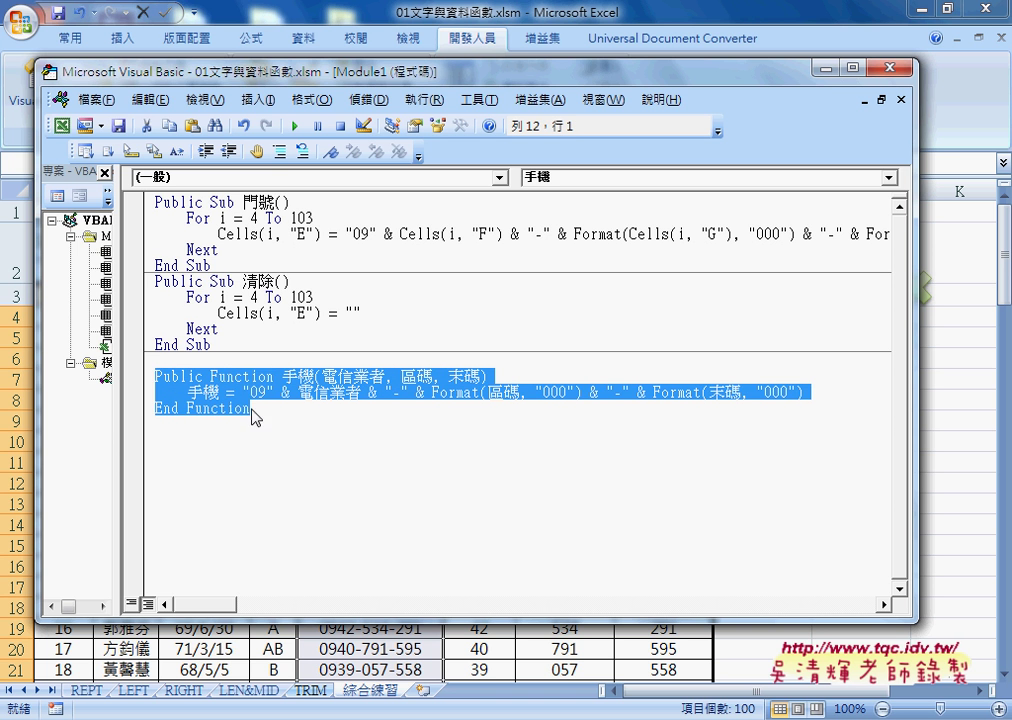
click(213, 425)
key(ctrl+v)
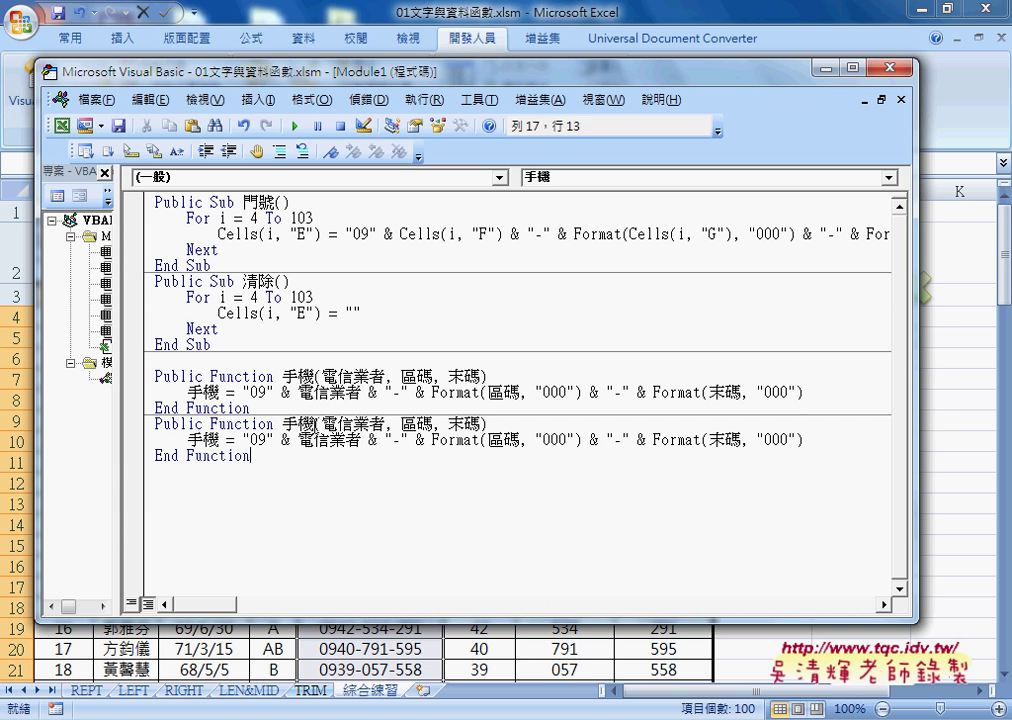
click(314, 424)
Add 範圍 to the pasted copy's name with Chinese input so it reads 手機範圍.
key(ctrl+space)
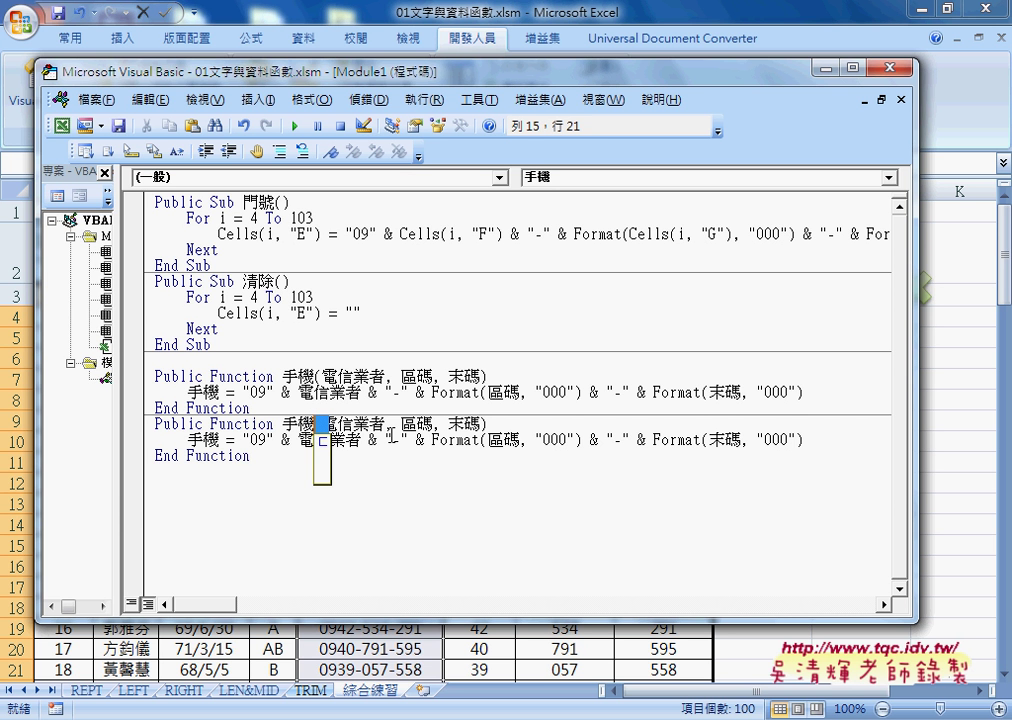
text(g4)
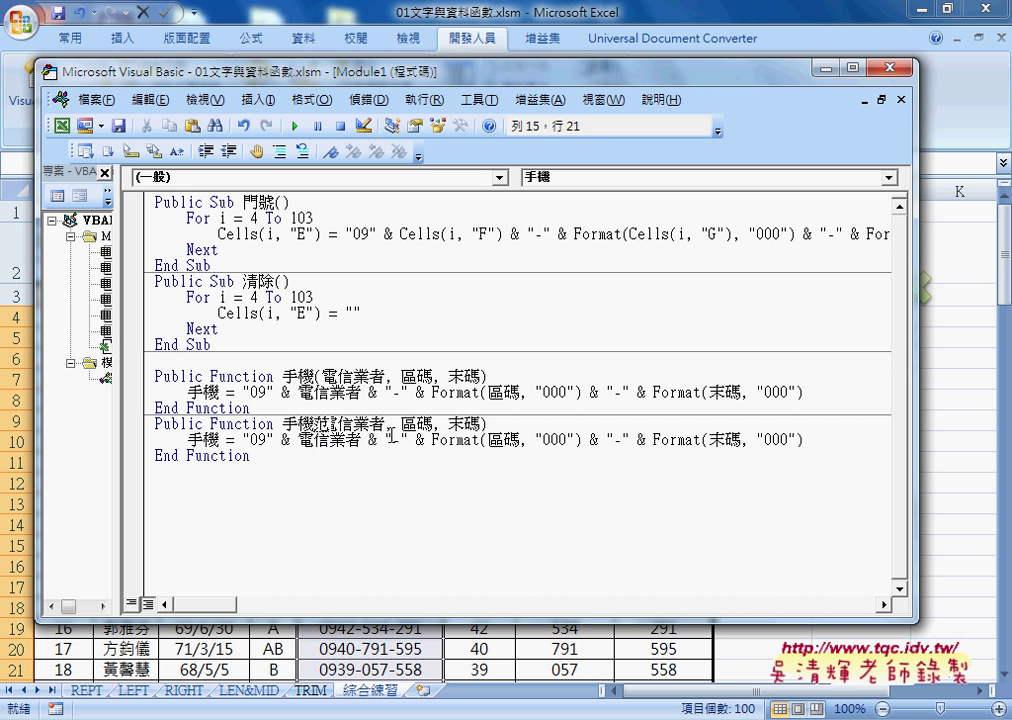
text(jo6)
key(Return)
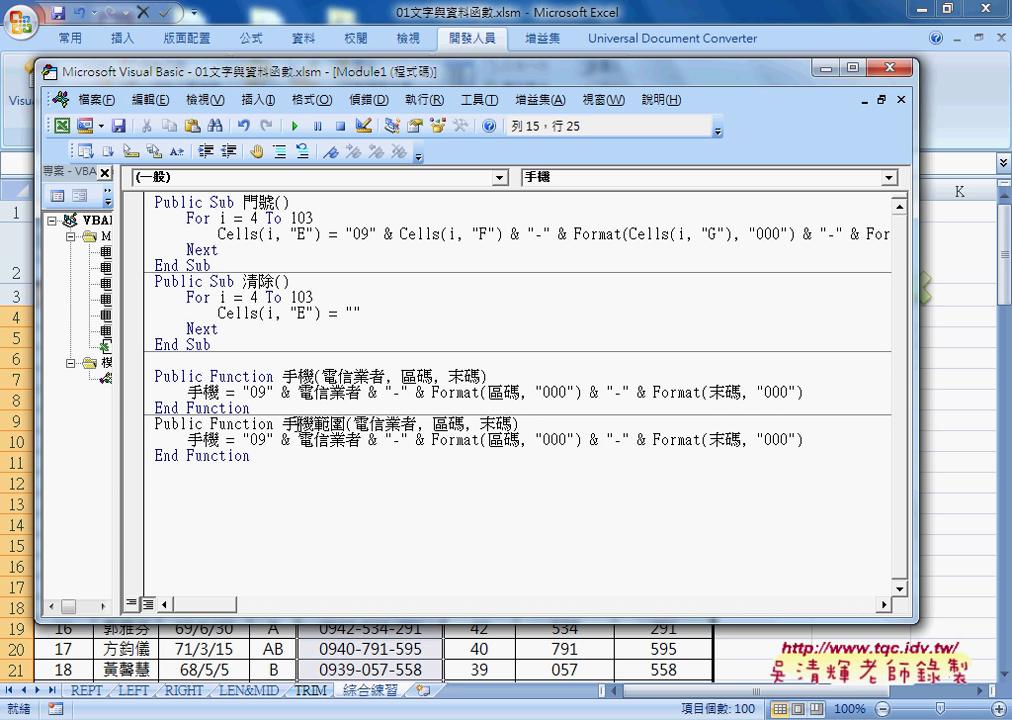
Overwrite ', 區碼, 末碼' with 範圍 so the header reads 手機範圍(電信業者範圍).
drag(281, 424, 345, 424)
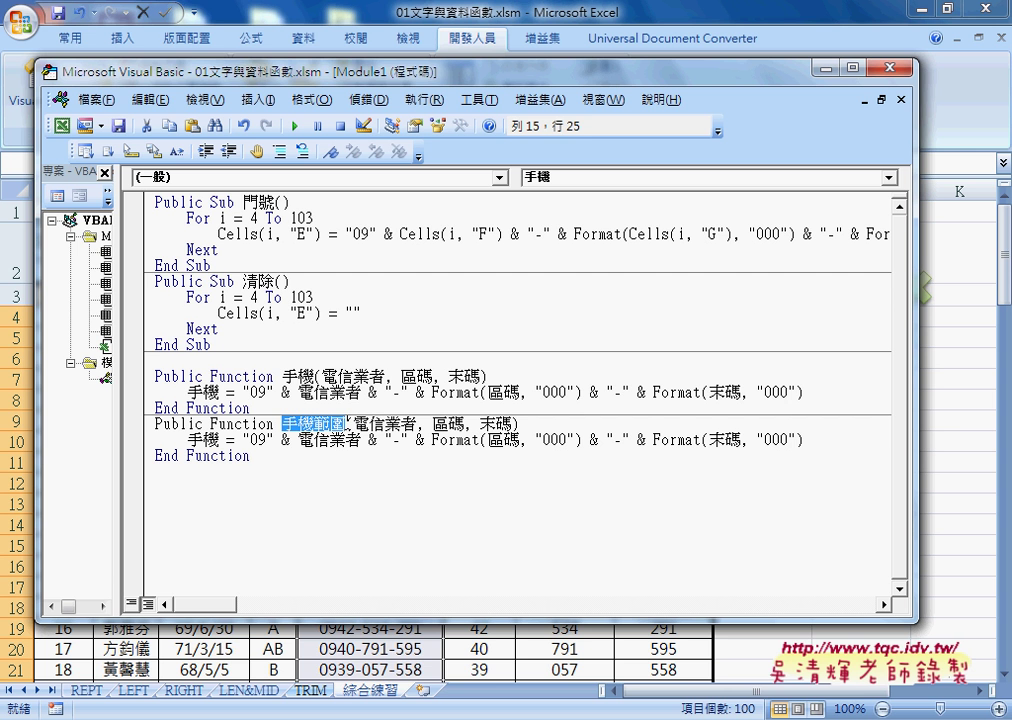
drag(352, 424, 515, 424)
drag(314, 424, 347, 424)
drag(417, 424, 510, 424)
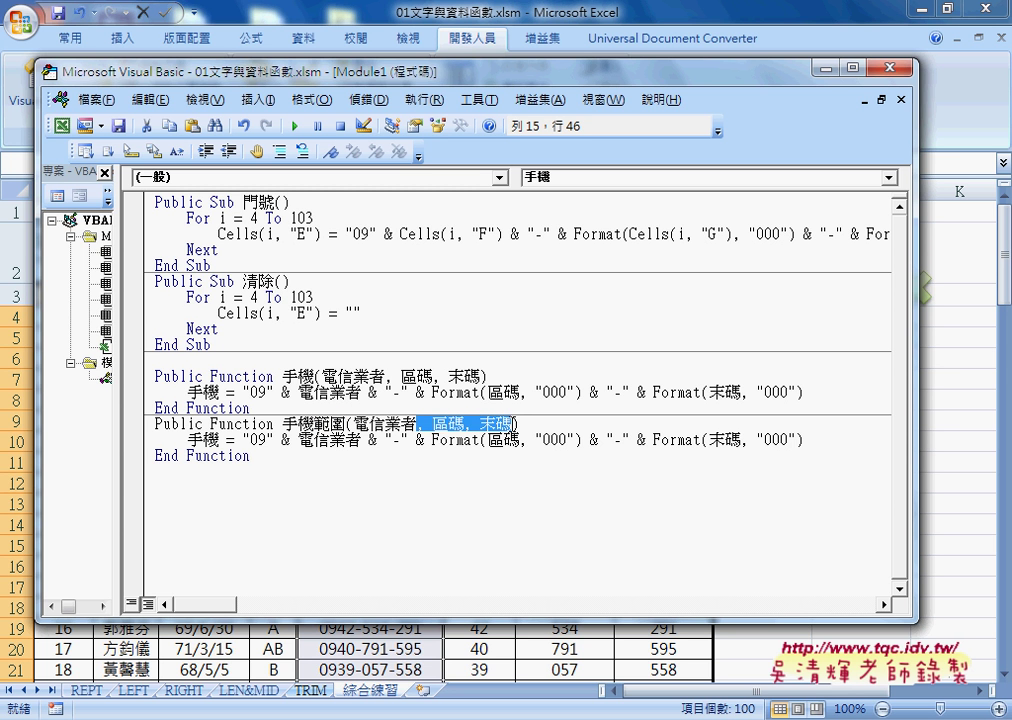
key(ctrl+v)
drag(355, 424, 401, 424)
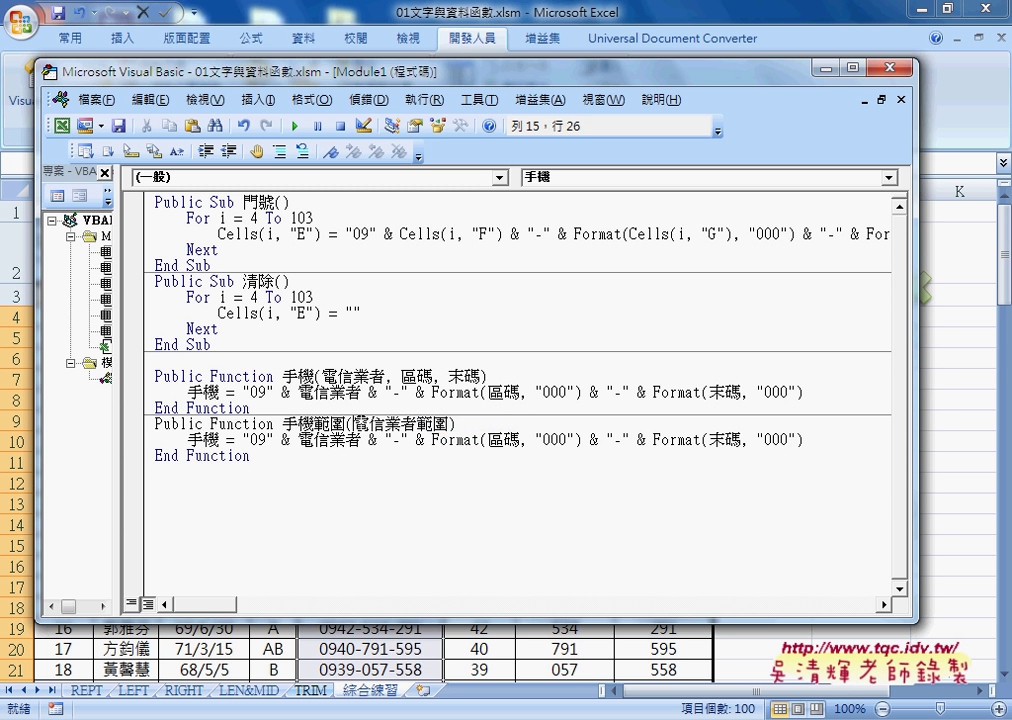
key(shift+Right)
key(shift+Right)
key(shift+Right)
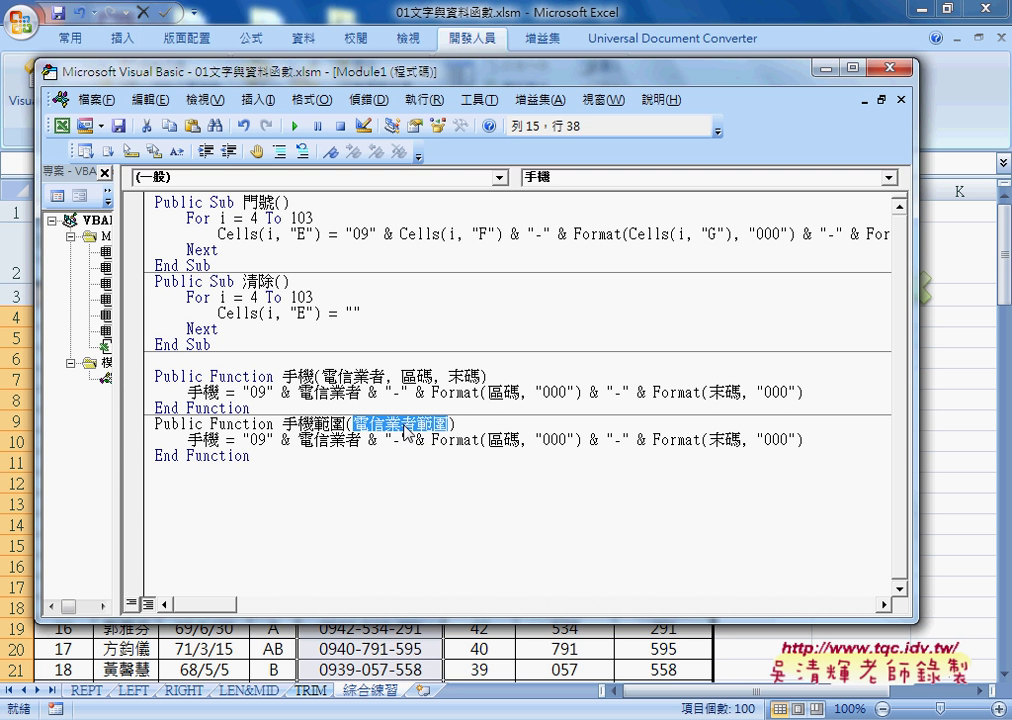
Insert a Tab-indented blank line directly below the 手機範圍 header.
click(462, 420)
key(Return)
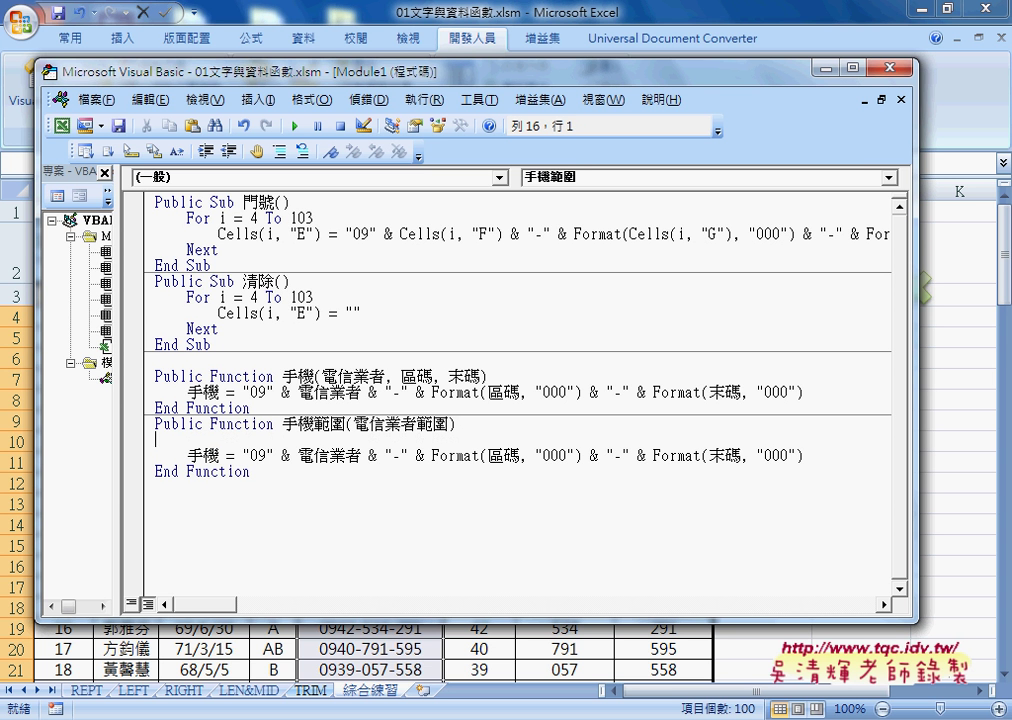
key(Tab)
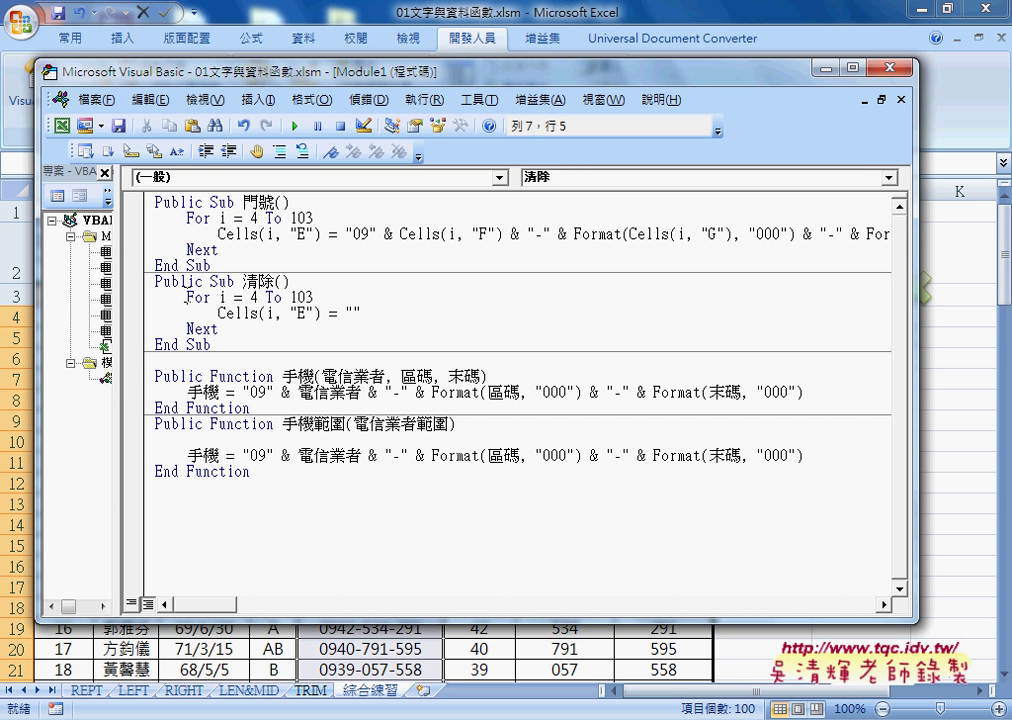
Check the indentation of the For, Cells and Next lines in the 清除 sub.
click(186, 315)
drag(187, 313, 219, 313)
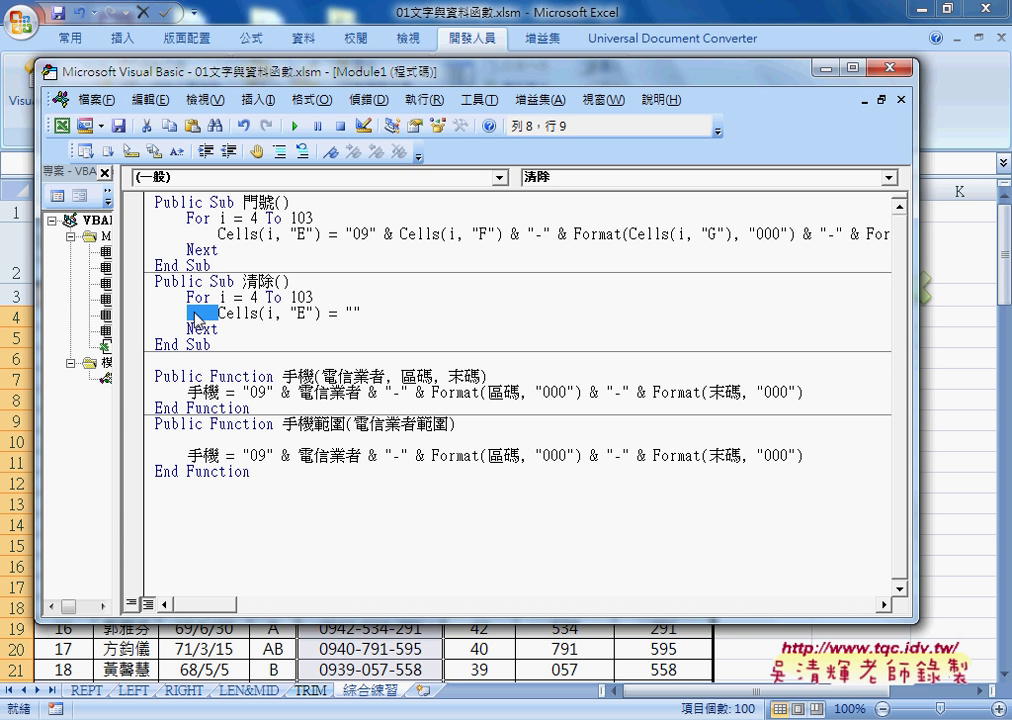
click(137, 297)
click(181, 297)
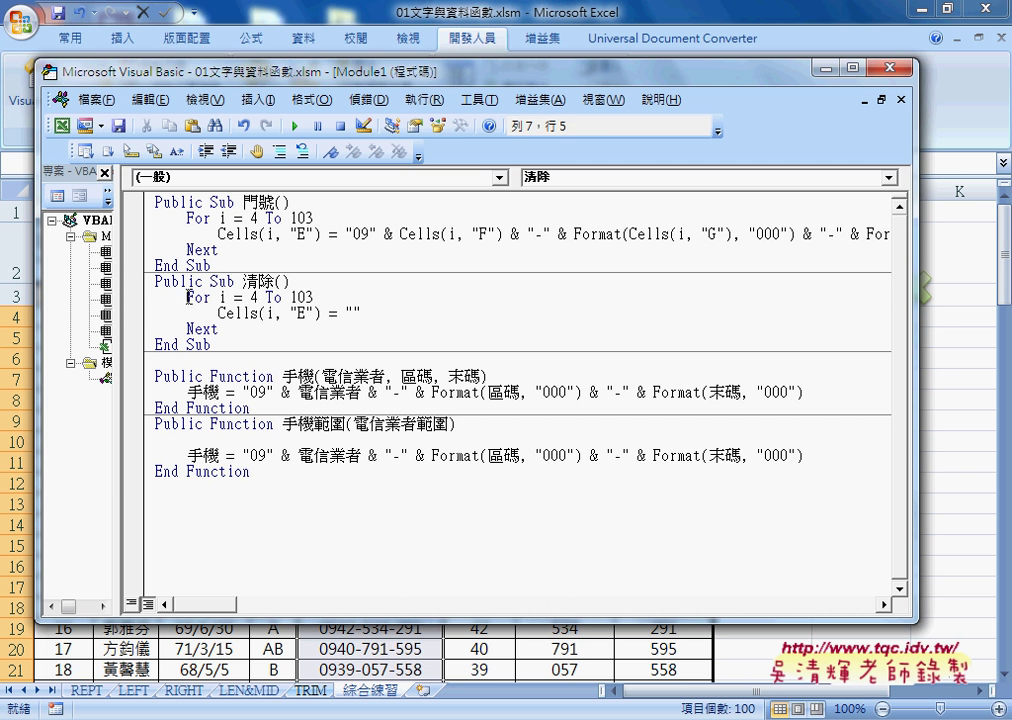
drag(183, 297, 155, 297)
drag(218, 313, 187, 313)
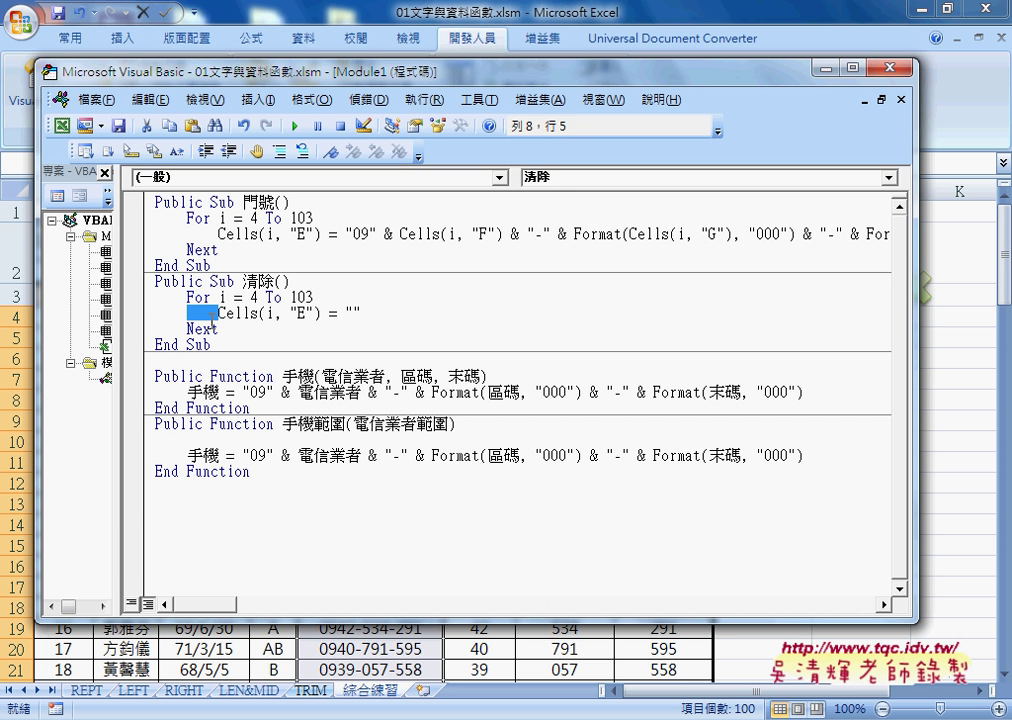
click(211, 281)
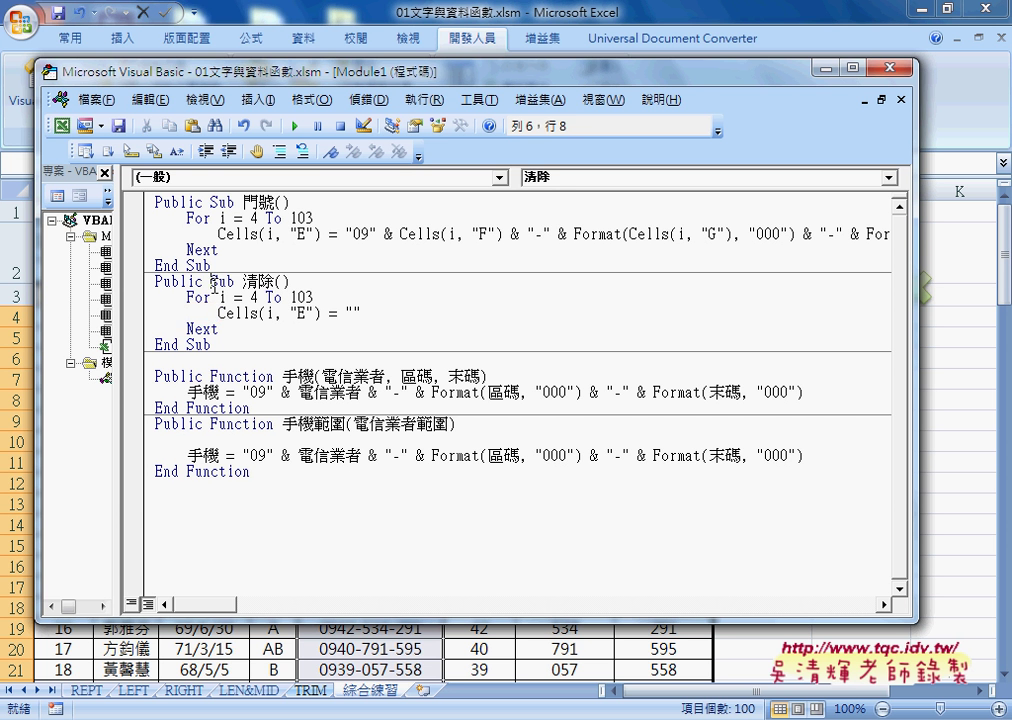
click(193, 347)
key(Up)
key(Up)
key(Up)
click(198, 329)
drag(282, 424, 446, 424)
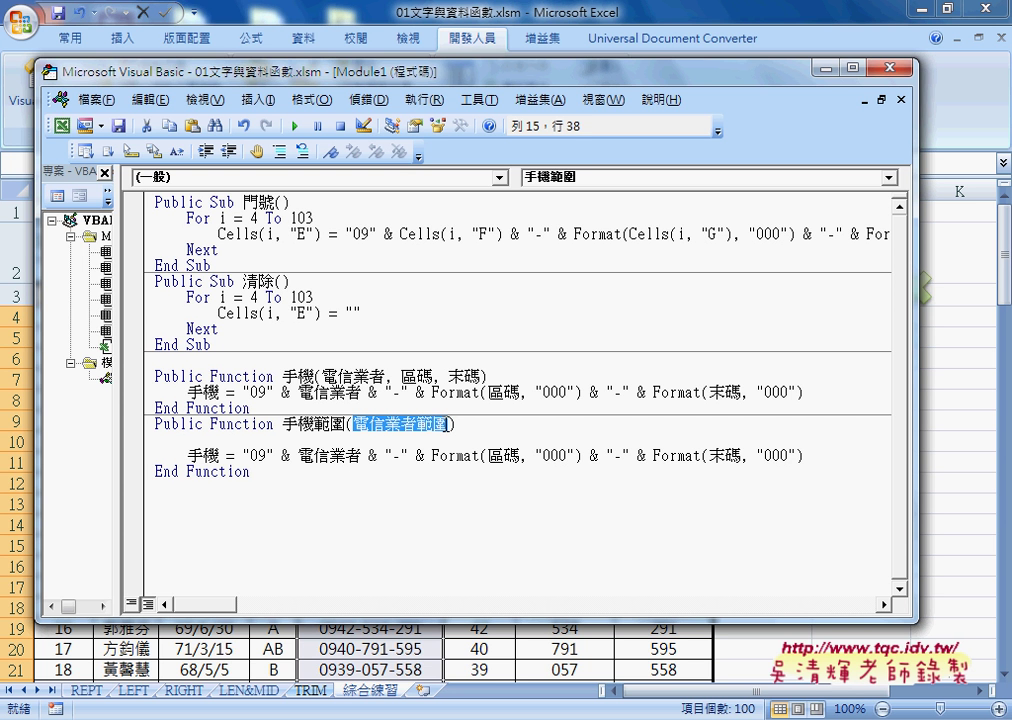
Type a= on the new blank line and dismiss the compile error.
click(356, 441)
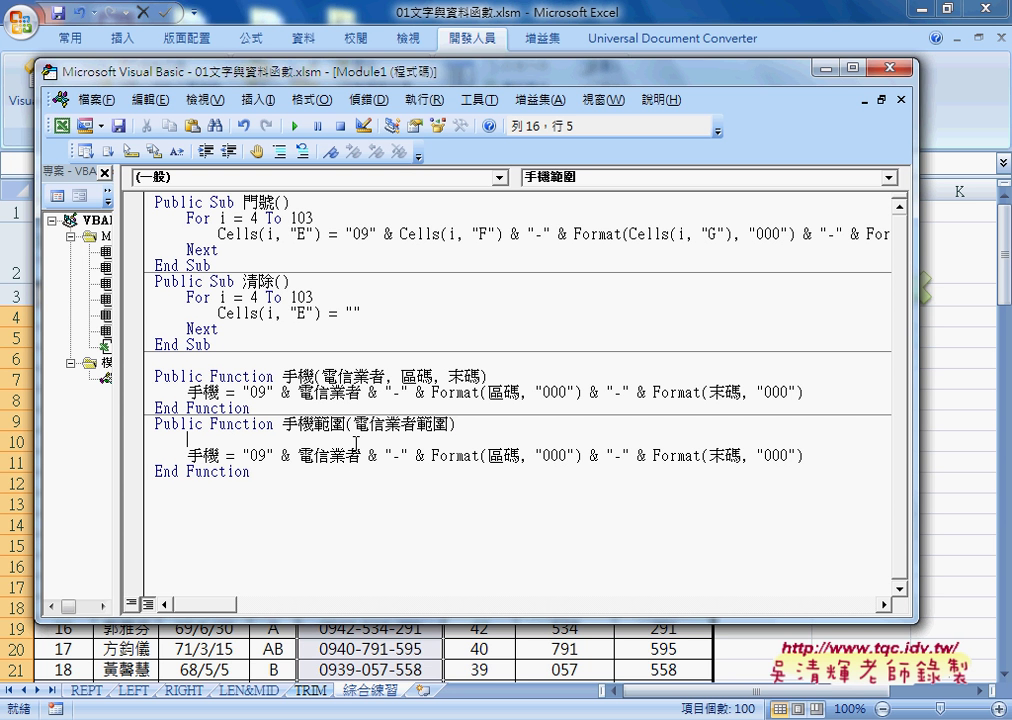
text(y)
key(Escape)
text(a)
text(=)
click(355, 424)
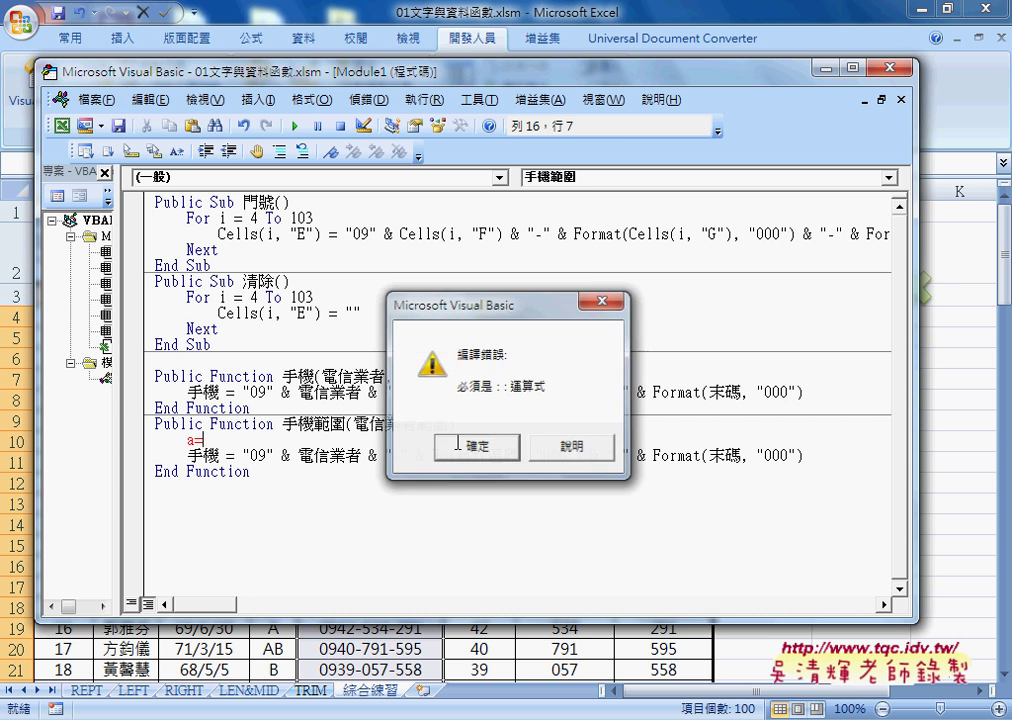
click(465, 445)
Copy 電信業者範圍 from the header after a= so the line reads a=電信業者範圍.
drag(355, 424, 455, 424)
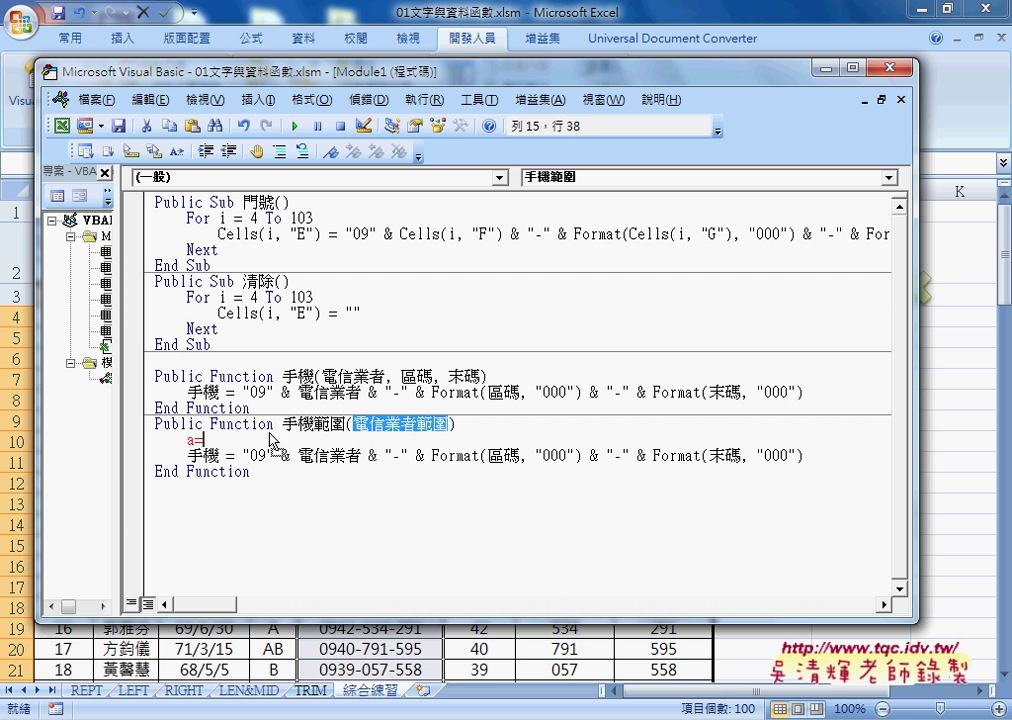
drag(222, 441, 222, 441)
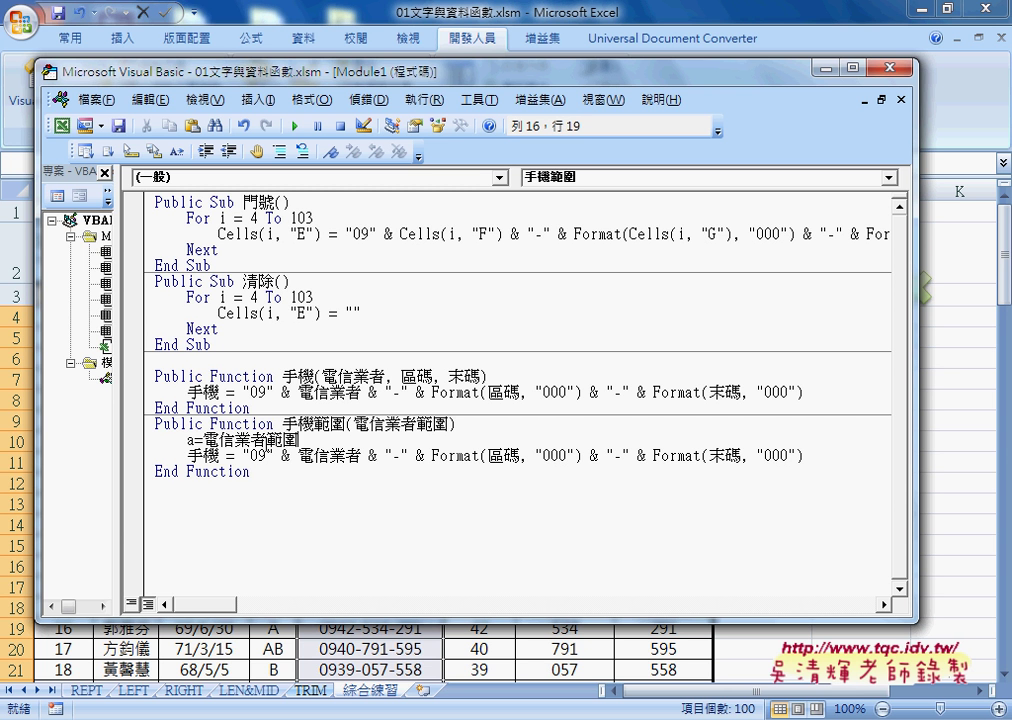
drag(297, 440, 203, 440)
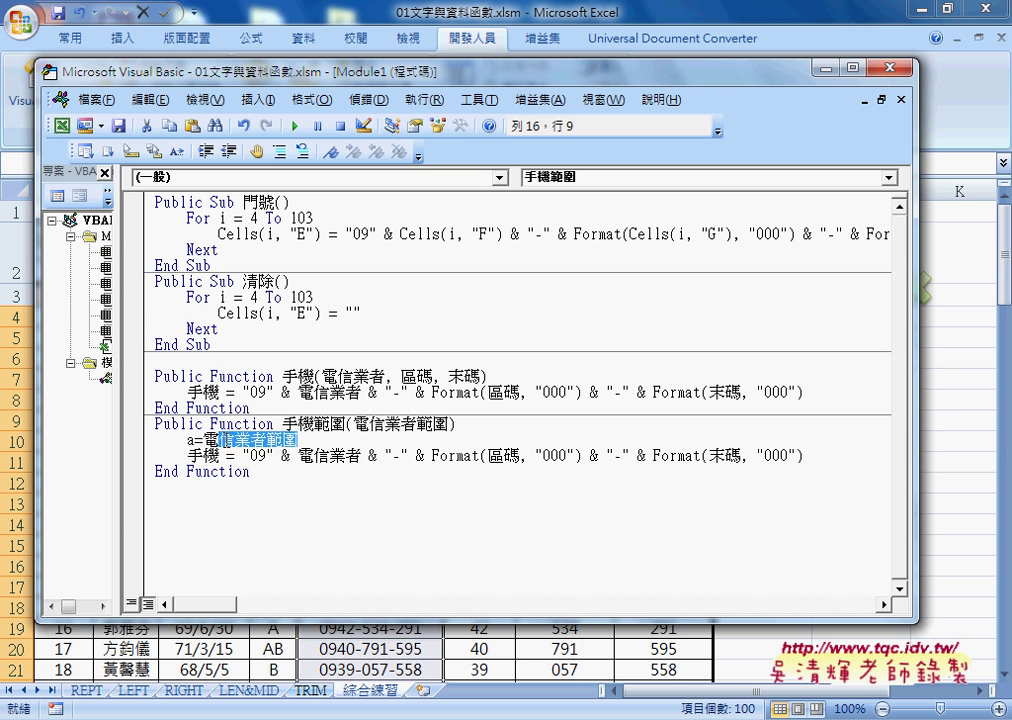
double_click(190, 440)
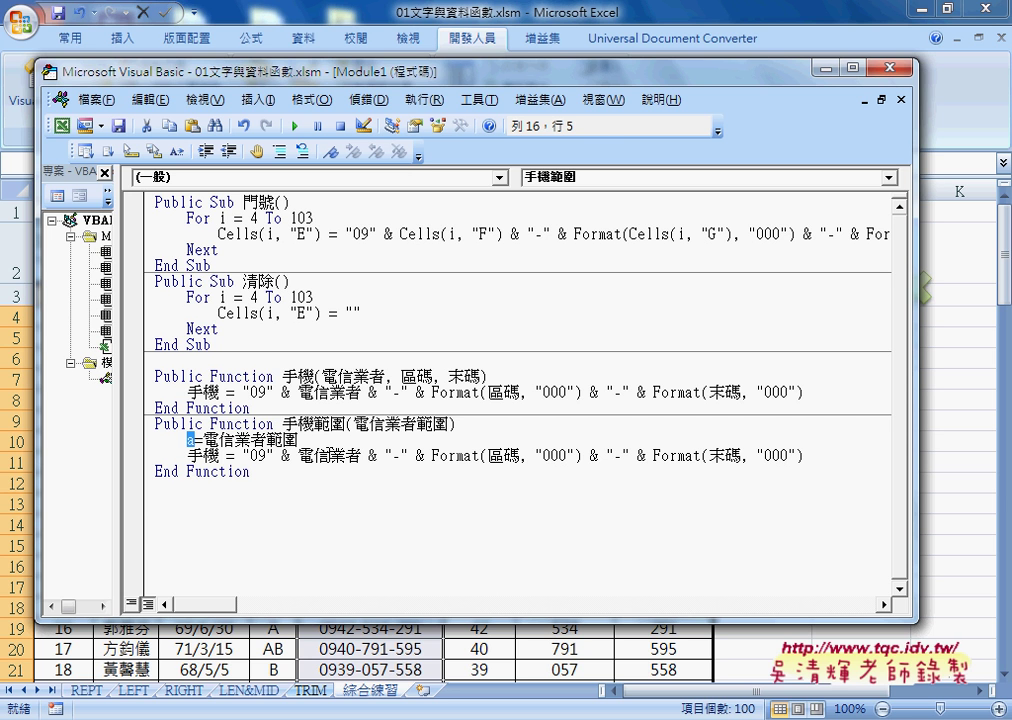